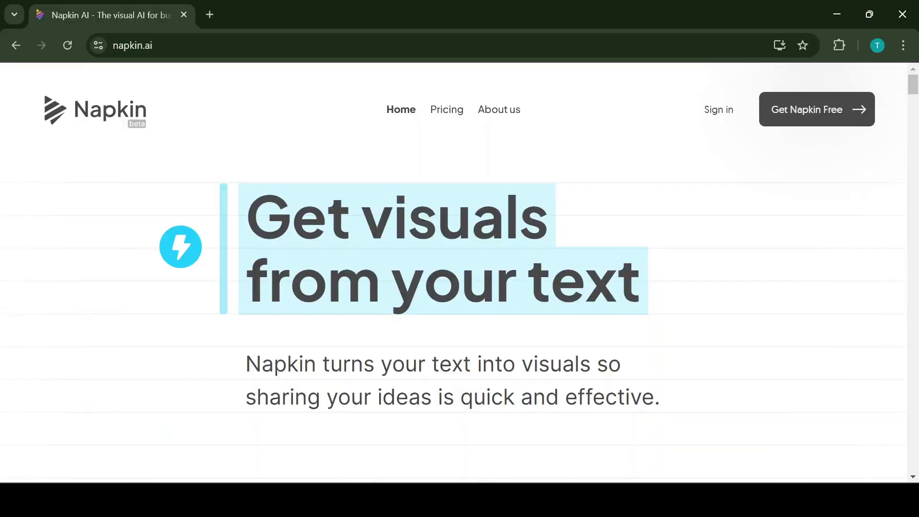
- Review the Napkin home page's introduction and its steps for pasting text, generating visuals, polishing them and exporting them
scroll(454, 273, down, 5)
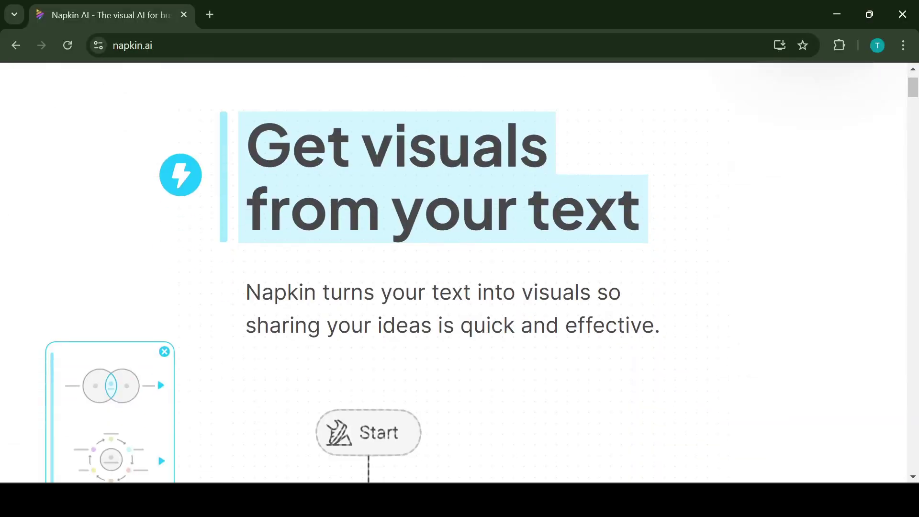
scroll(454, 273, down, 10)
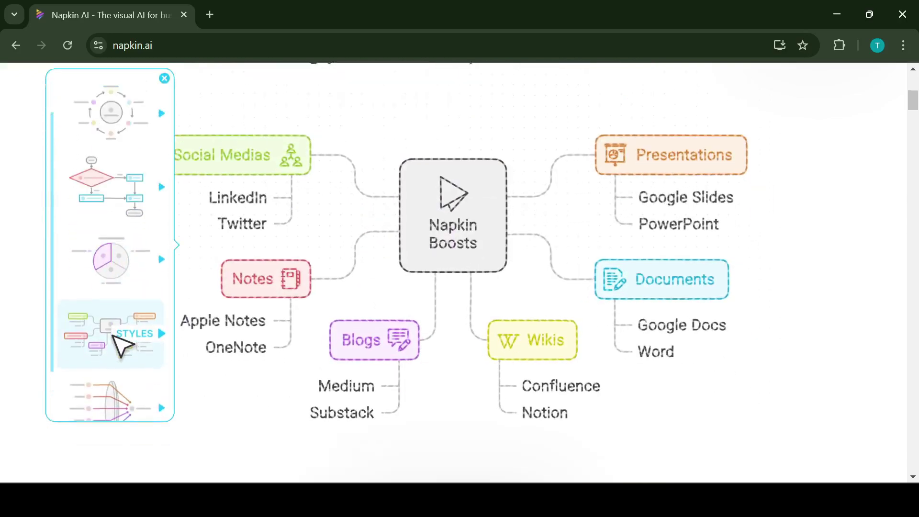
scroll(454, 273, down, 5)
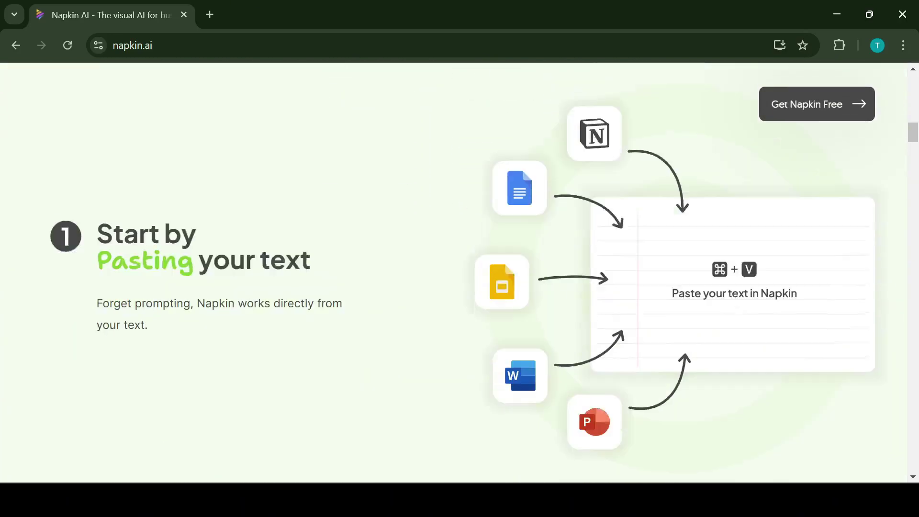
scroll(490, 324, down, 7)
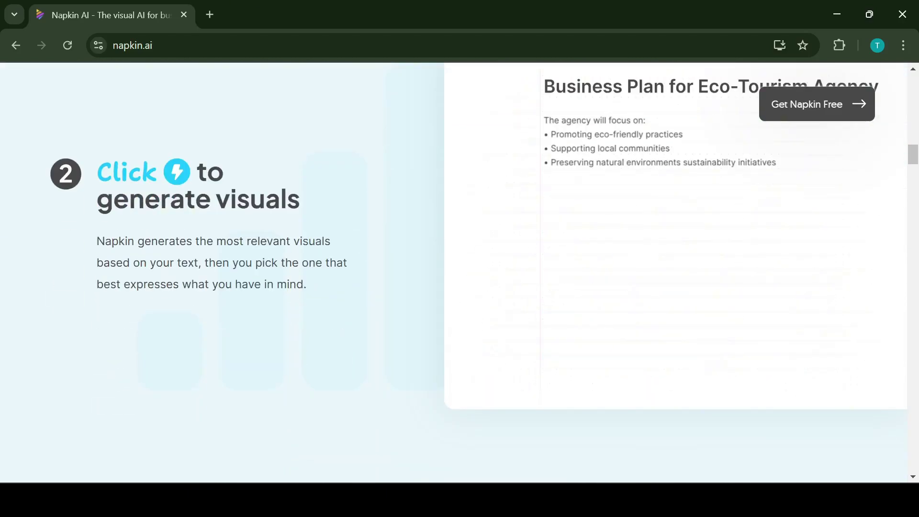
scroll(490, 273, down, 5)
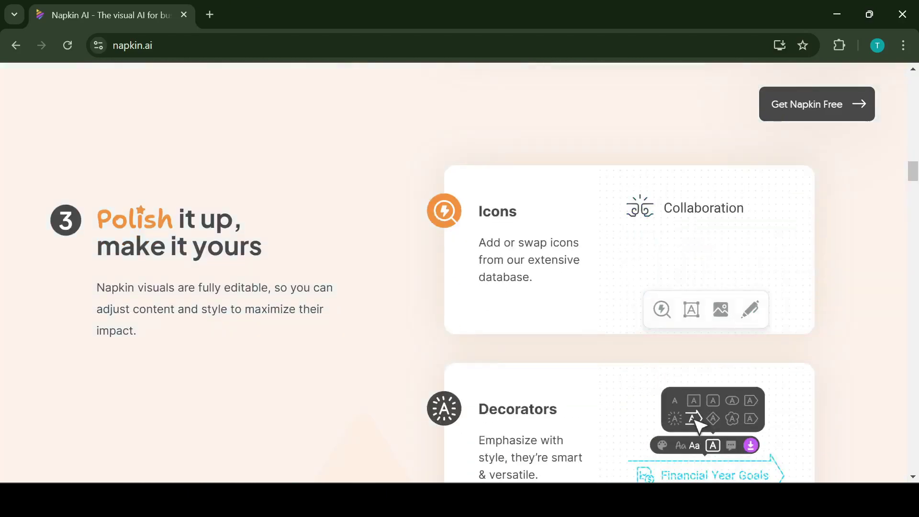
scroll(629, 273, down, 7)
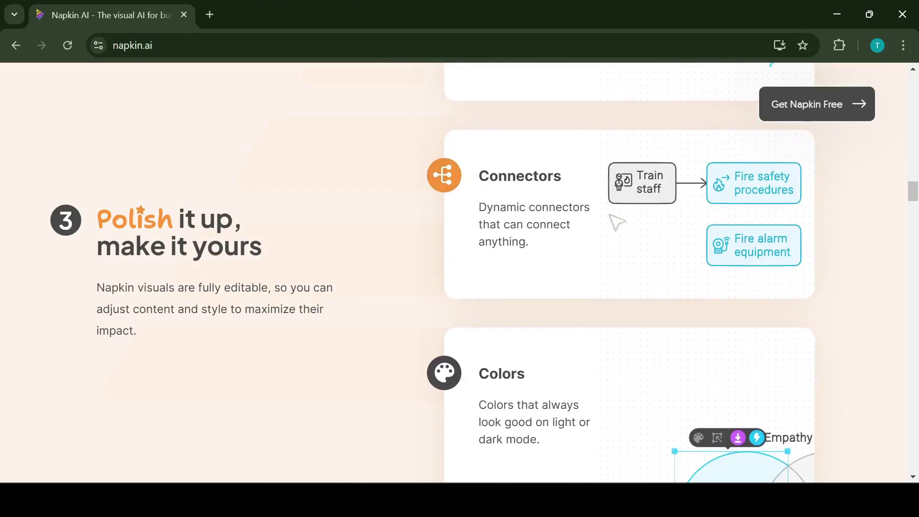
scroll(609, 216, down, 8)
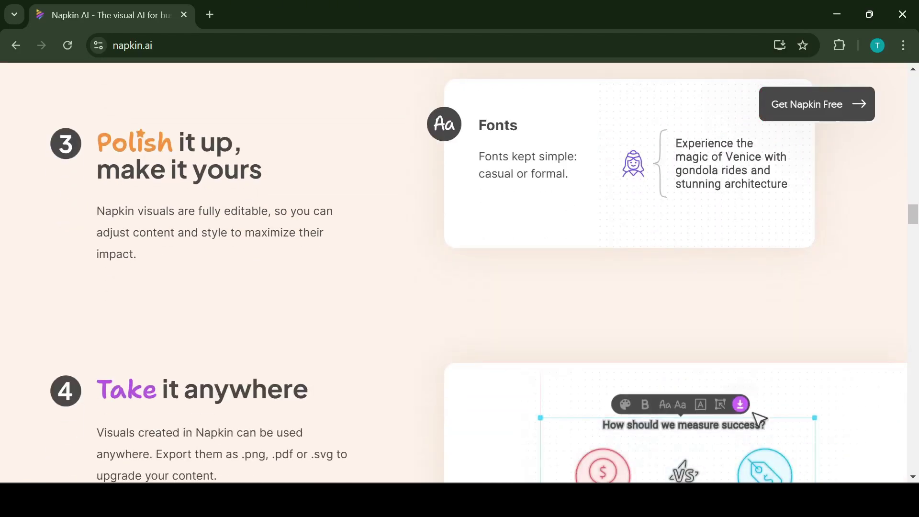
scroll(609, 273, down, 4)
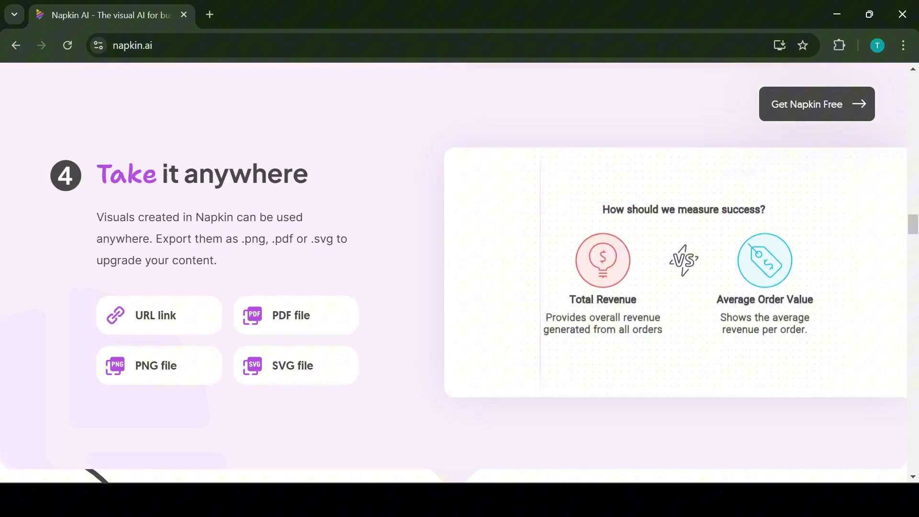
- Examine the home page's use cases, gallery of sample visuals and testimonials section
scroll(454, 273, down, 6)
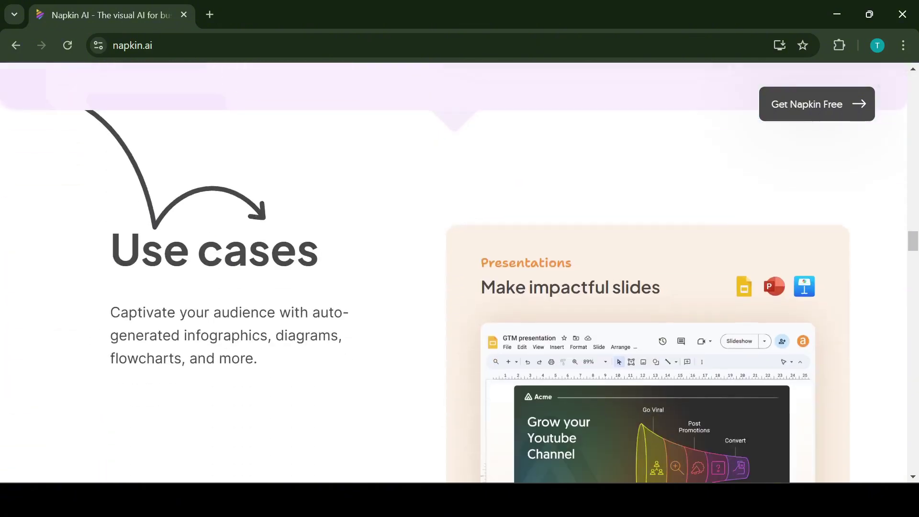
scroll(648, 288, down, 5)
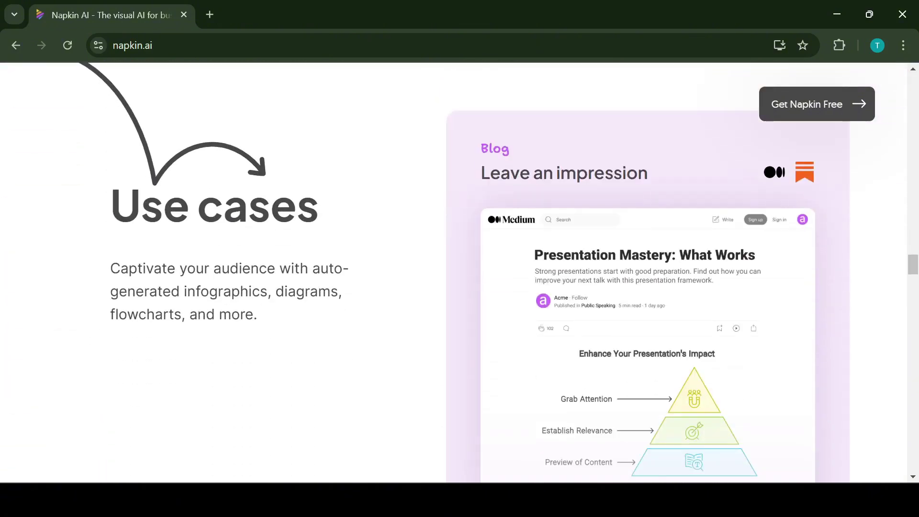
scroll(649, 272, down, 8)
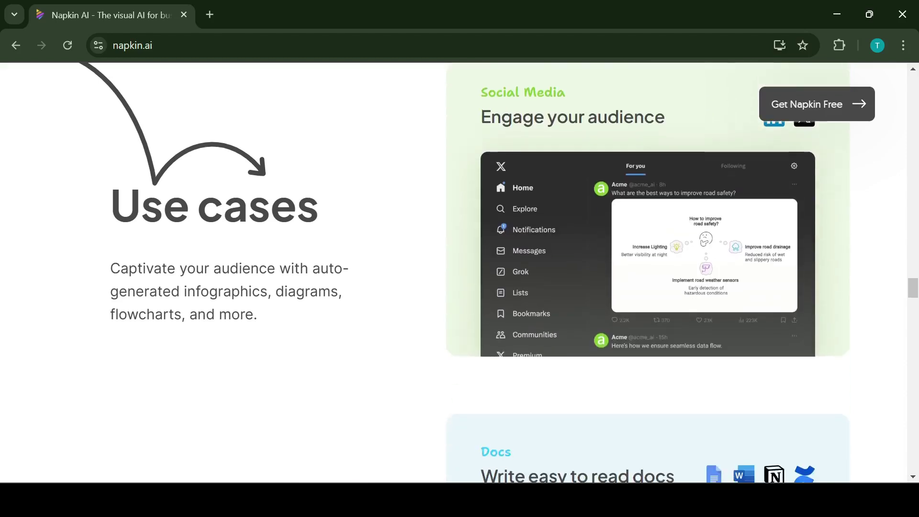
scroll(454, 273, down, 10)
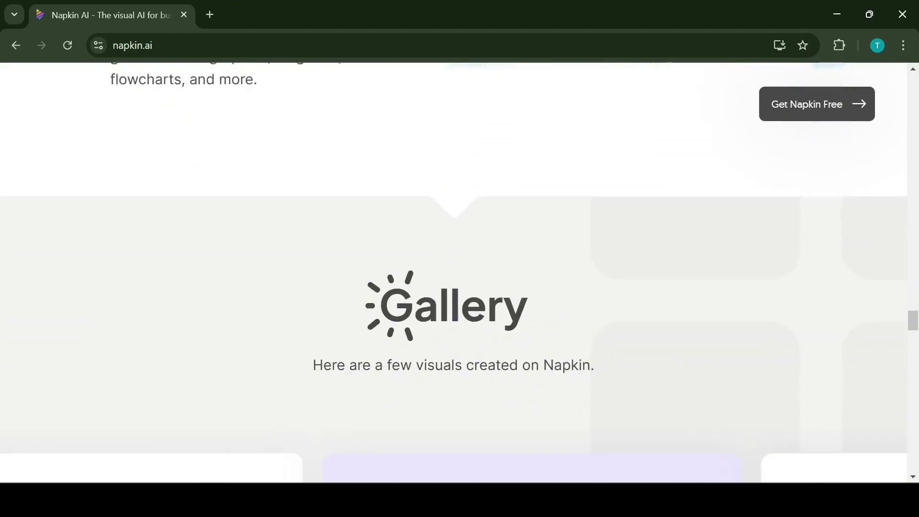
scroll(454, 273, down, 3)
scroll(454, 273, down, 8)
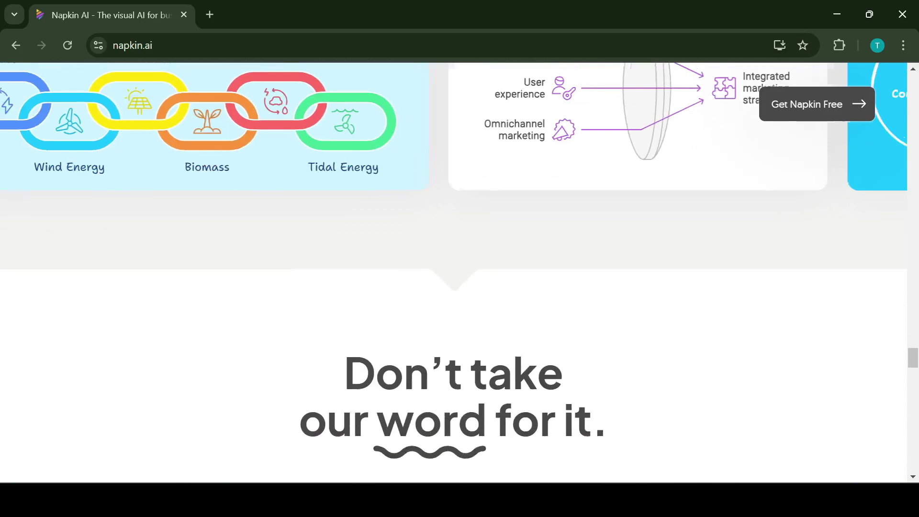
scroll(454, 273, down, 10)
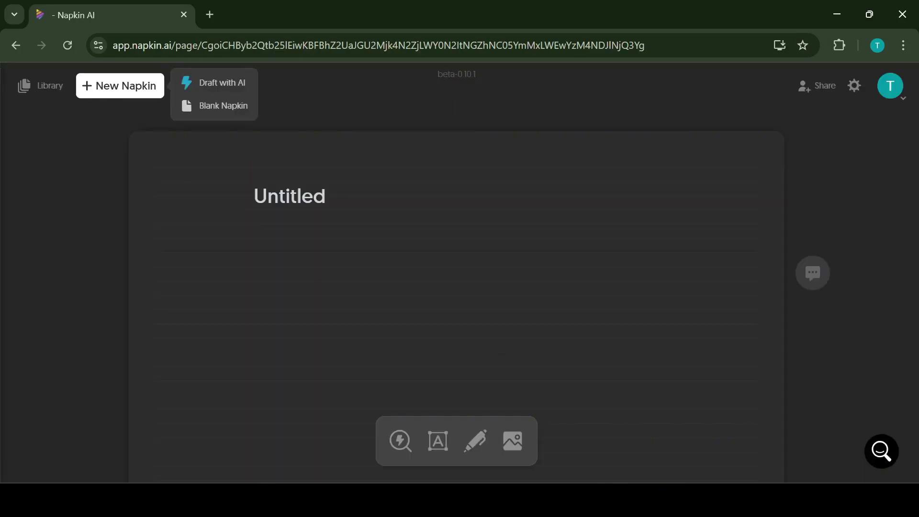
- Create a new napkin drafted with AI from the prompt "how to write an essay"
click(215, 82)
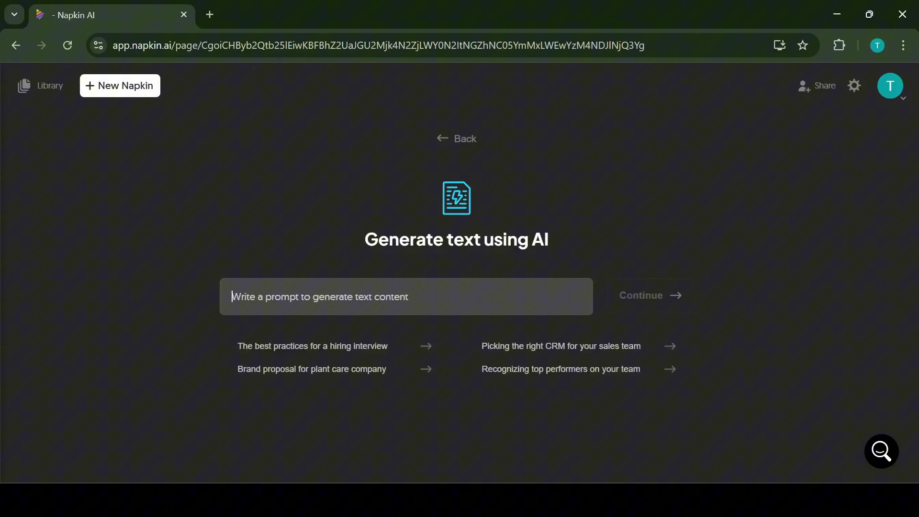
text(how )
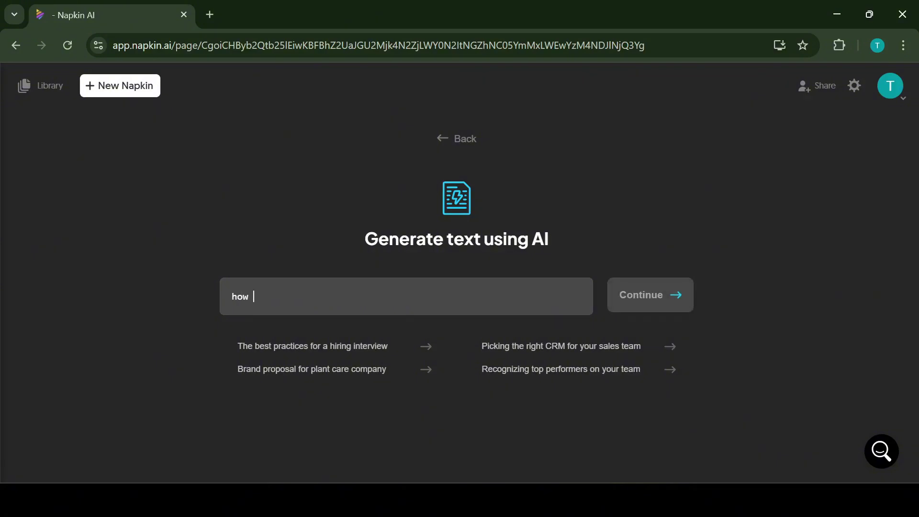
text(to write an essay)
key(Return)
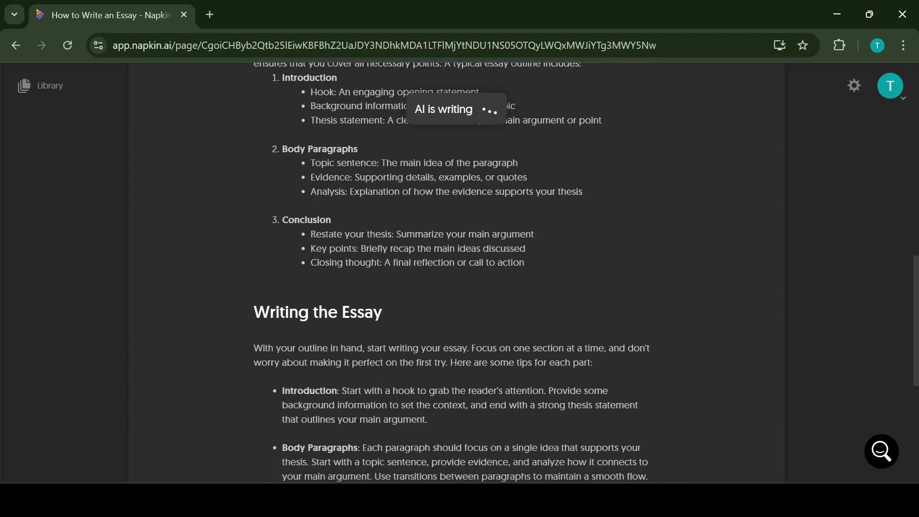
- Add the suggested document-with-pencil icon beside the title "How to Write an Essay"
scroll(456, 269, up, 15)
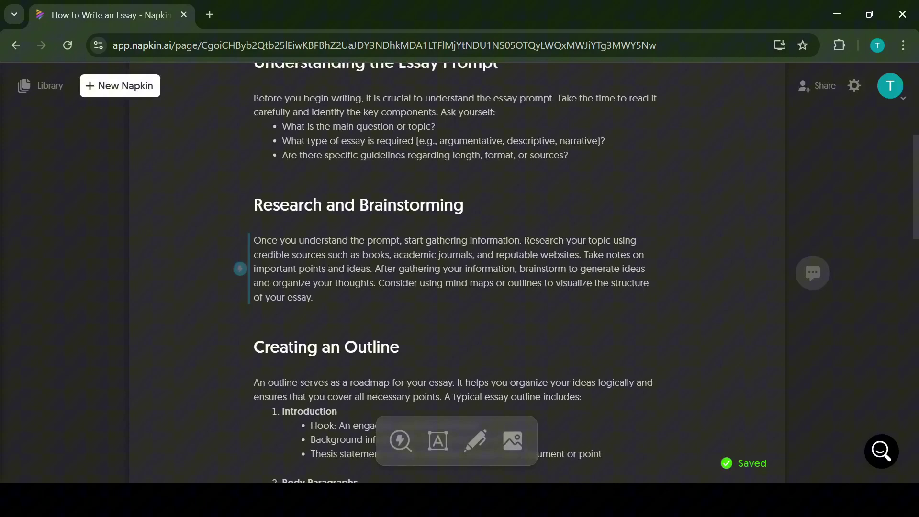
scroll(240, 269, up, 6)
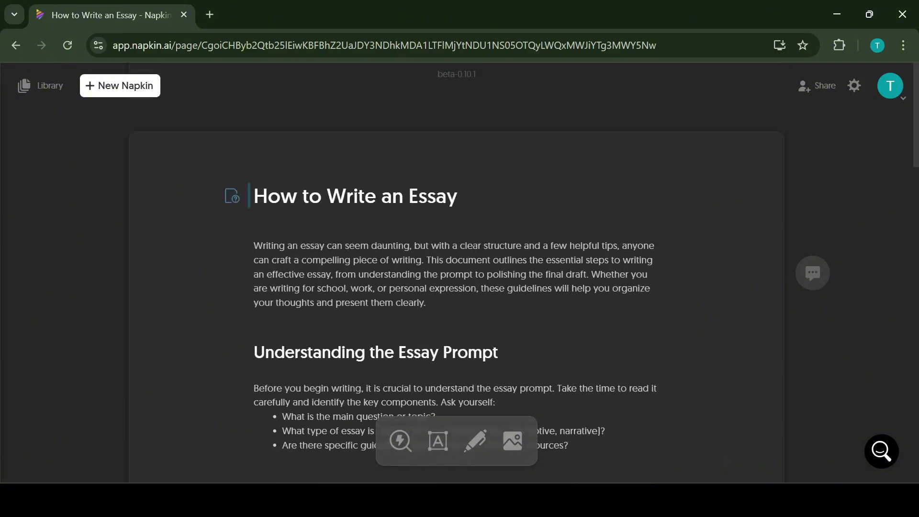
click(232, 195)
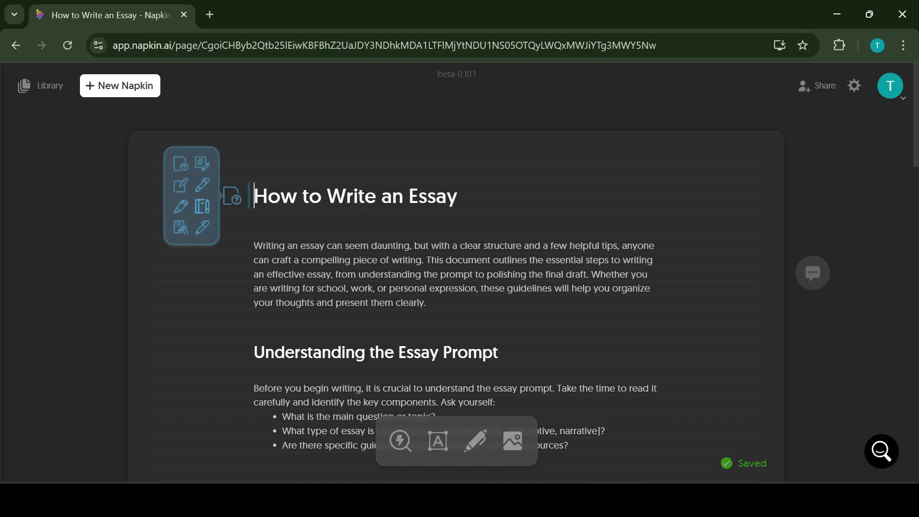
click(202, 163)
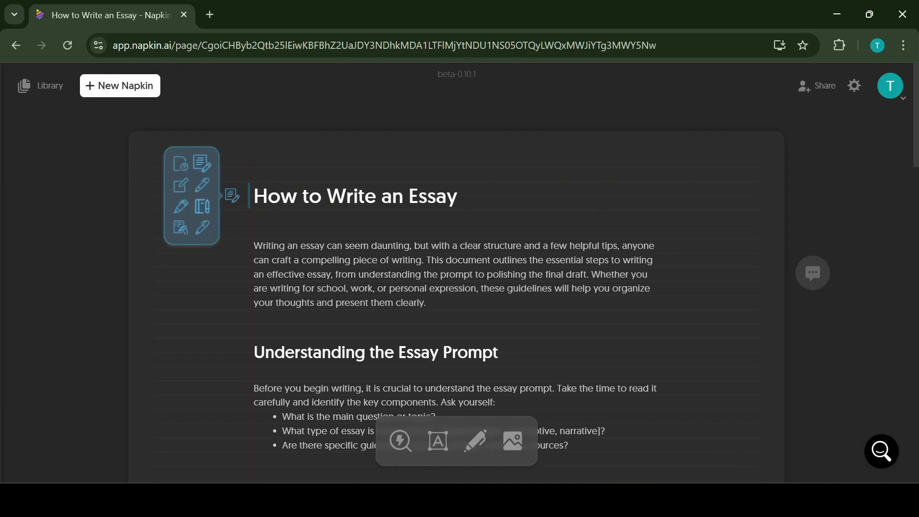
key(Escape)
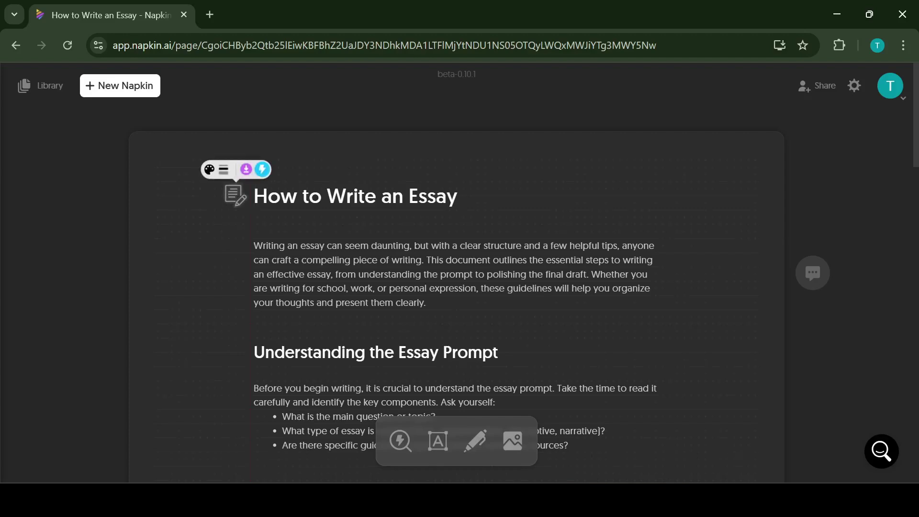
- Check the title icon's PNG, SVG and PDF export options, and close the export dialog without downloading
click(246, 169)
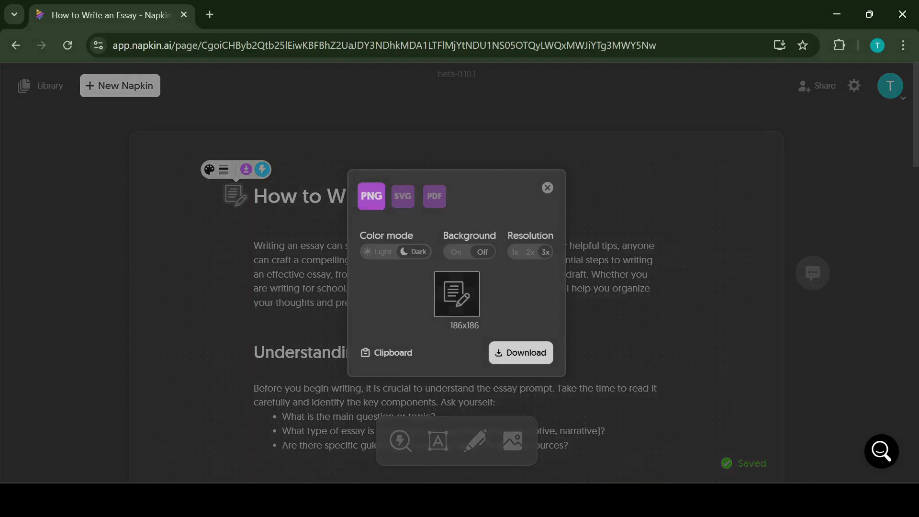
click(402, 196)
click(434, 196)
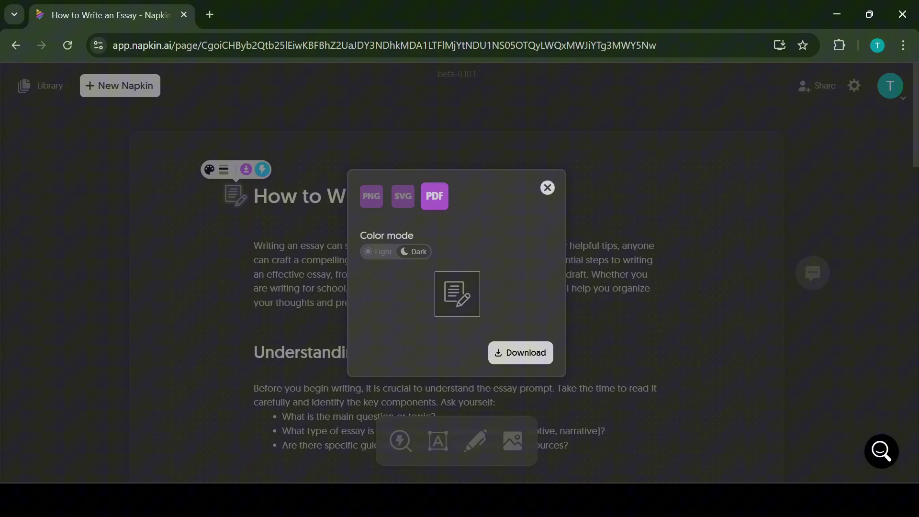
click(548, 187)
- View alternative suggestions for the title icon and try red and blue as its color
click(262, 169)
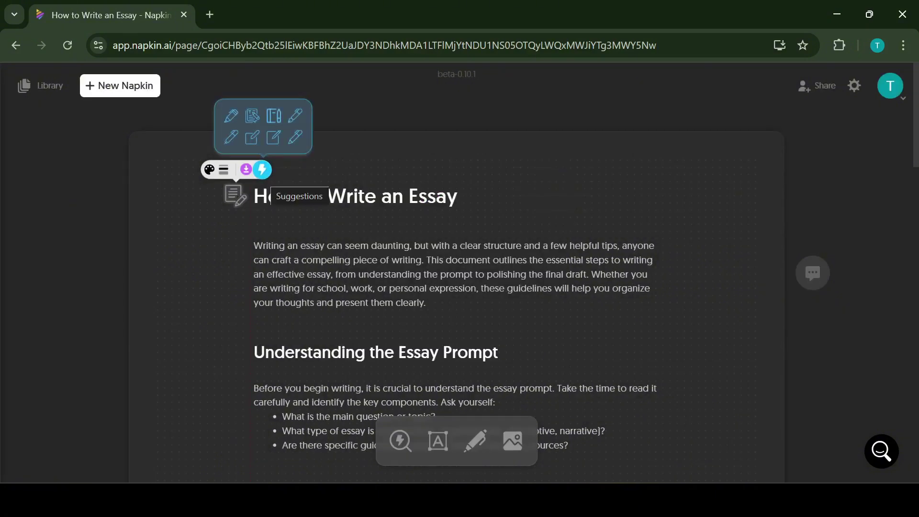
click(209, 170)
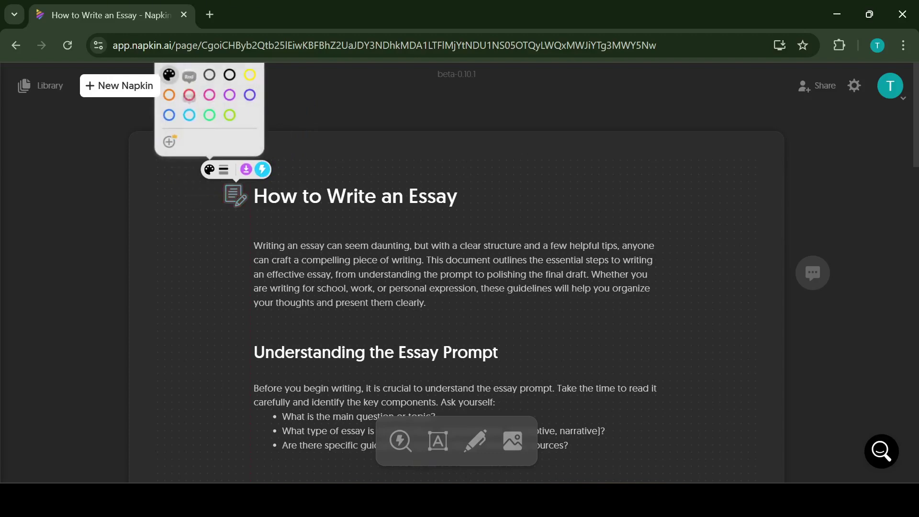
click(189, 95)
click(169, 114)
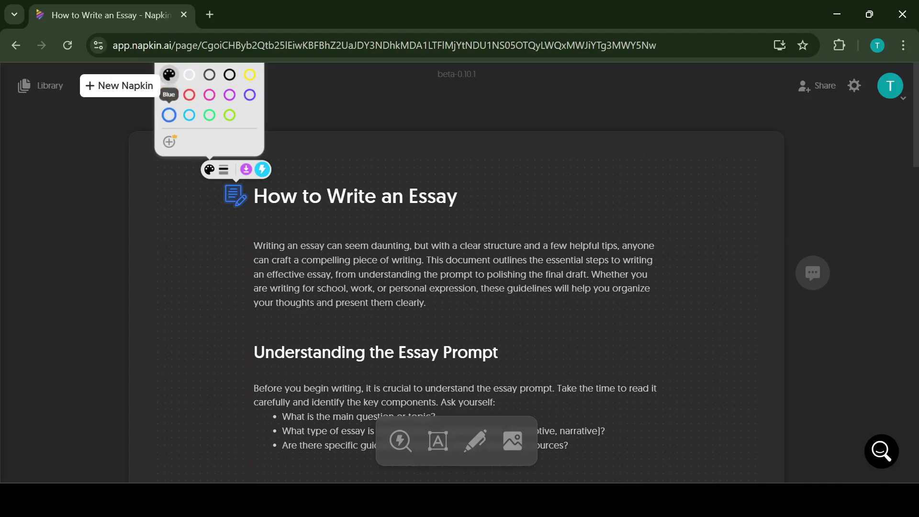
key(Escape)
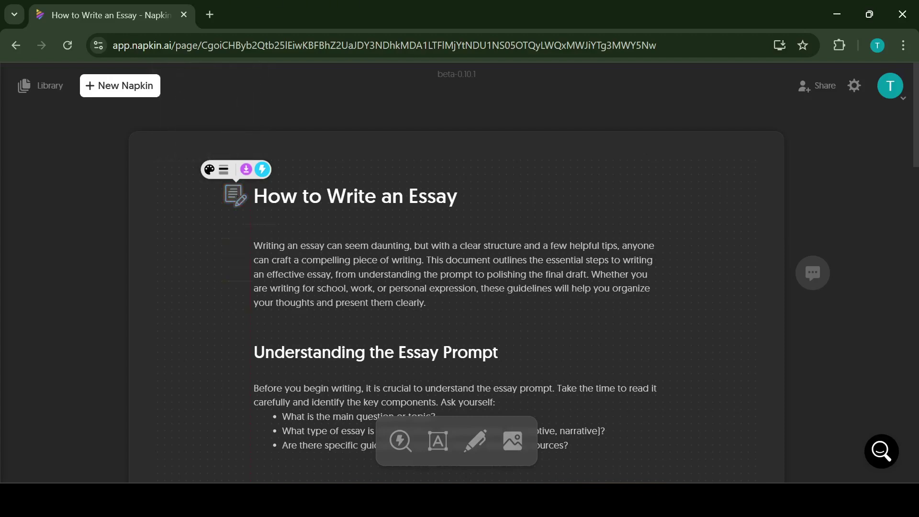
- Generate visual suggestions for the introductory paragraph below the title
click(254, 259)
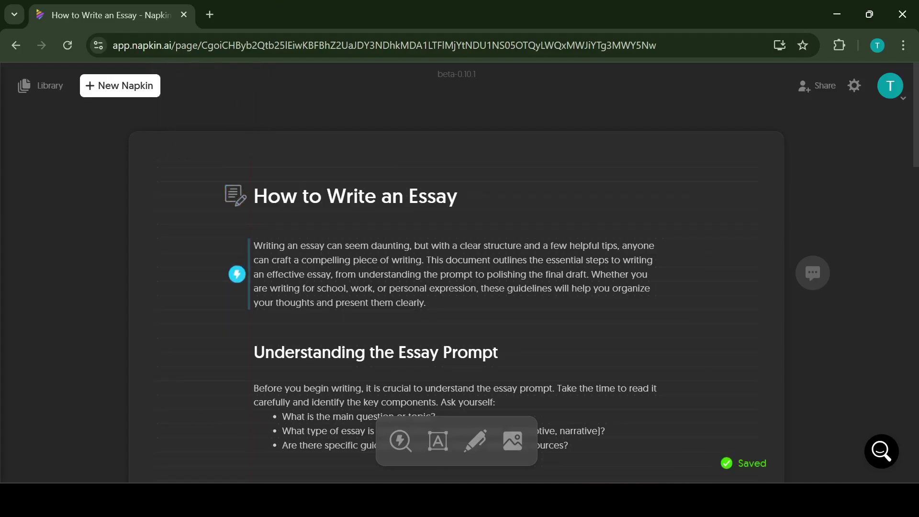
click(237, 274)
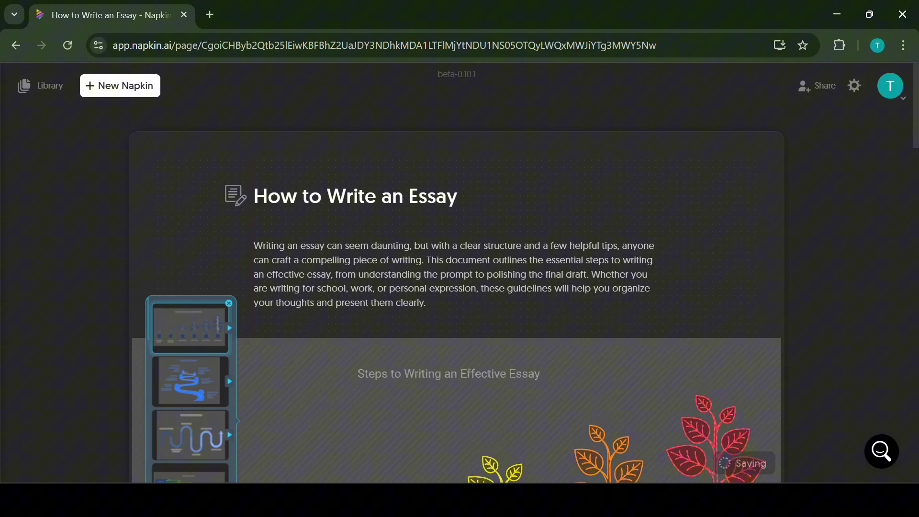
scroll(456, 307, down, 1)
scroll(457, 287, down, 2)
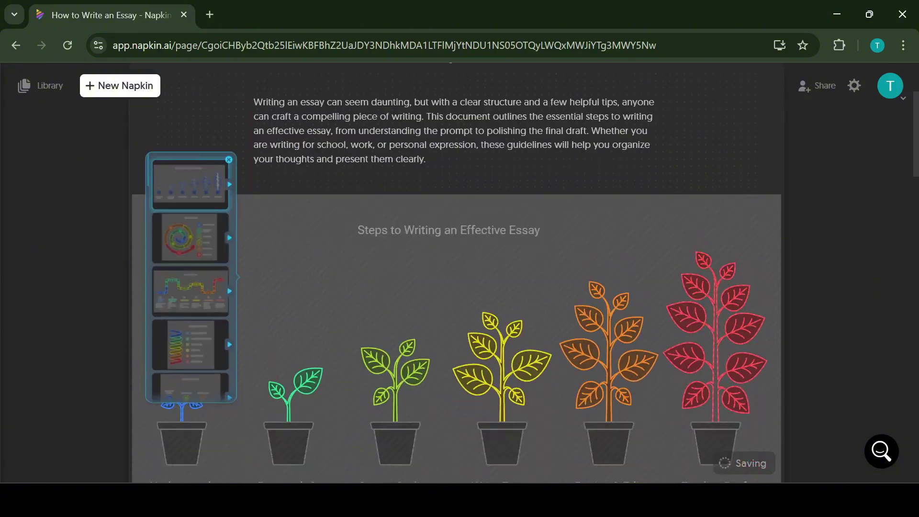
- Preview the suggested visuals for the introductory paragraph, including the spiral and pipeline designs, and generate more suggestions
click(191, 237)
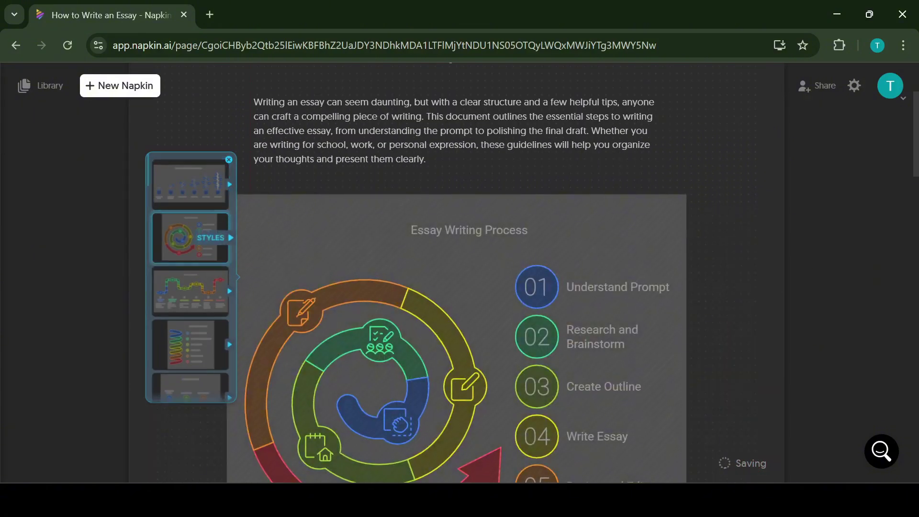
click(190, 291)
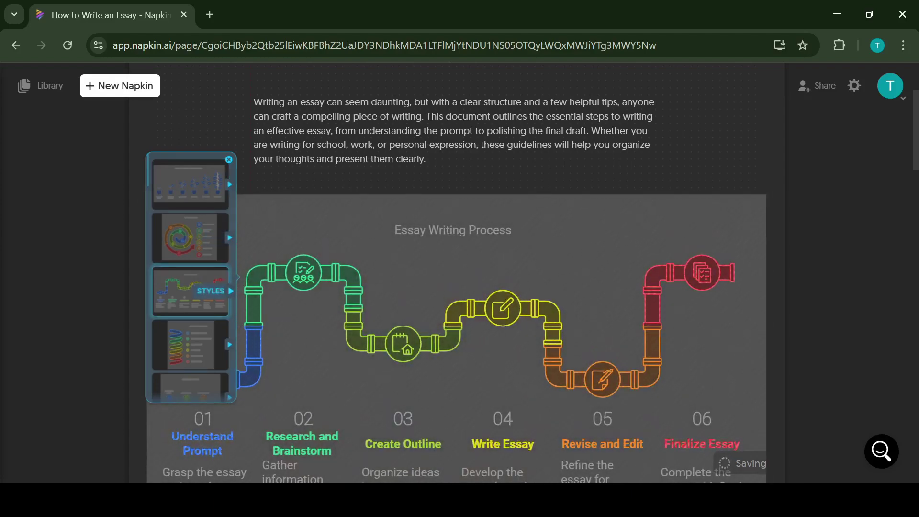
scroll(190, 287, down, 5)
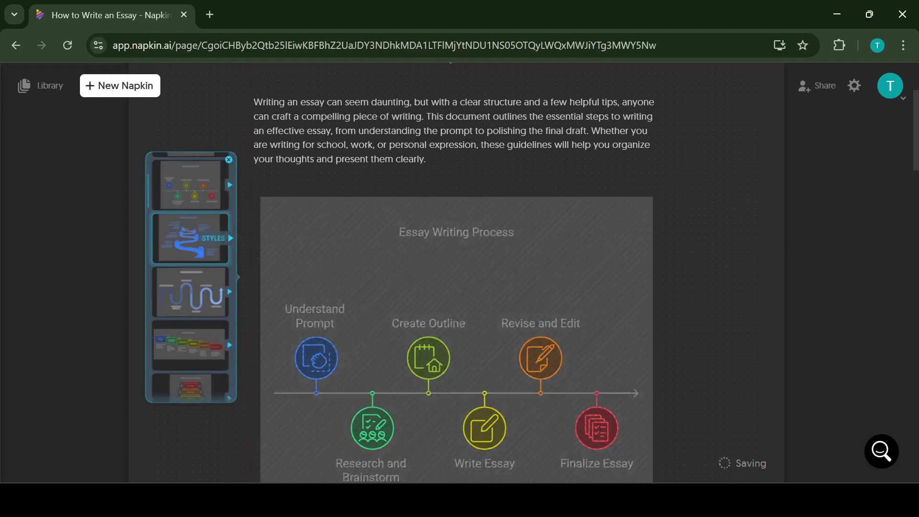
scroll(190, 288, down, 4)
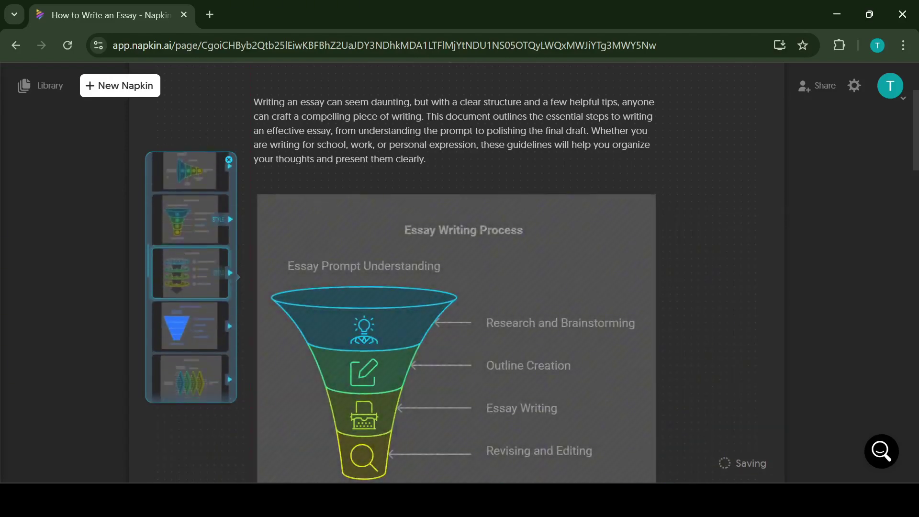
scroll(190, 287, down, 5)
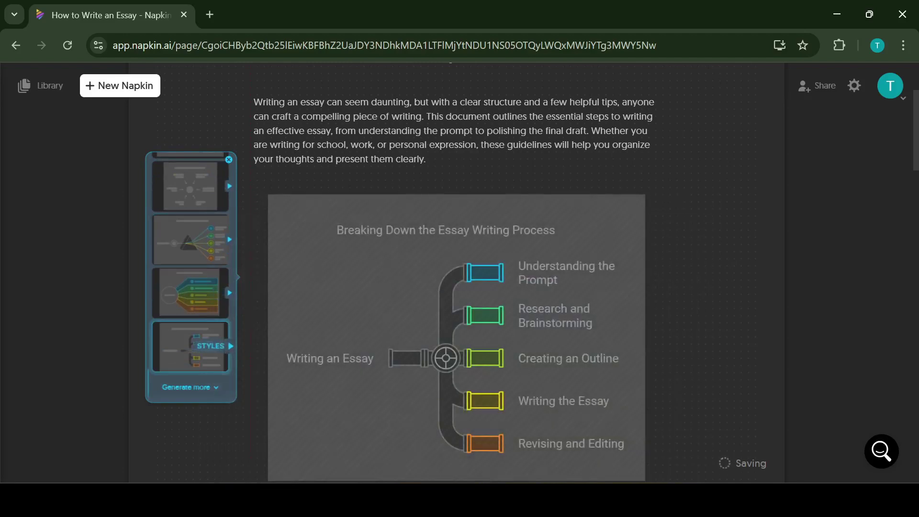
click(190, 387)
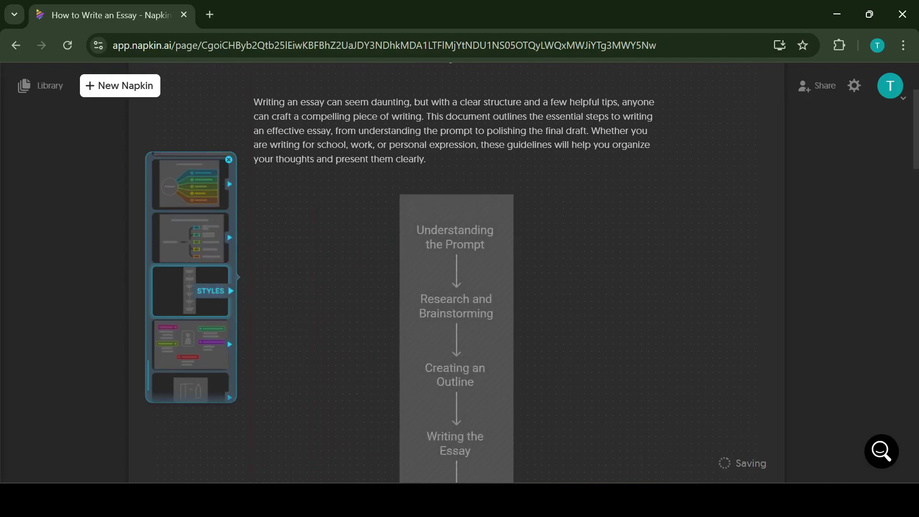
- Insert the vertical essay-steps flowchart below the introductory paragraph, in the style with outlined blue boxes and icons
click(214, 291)
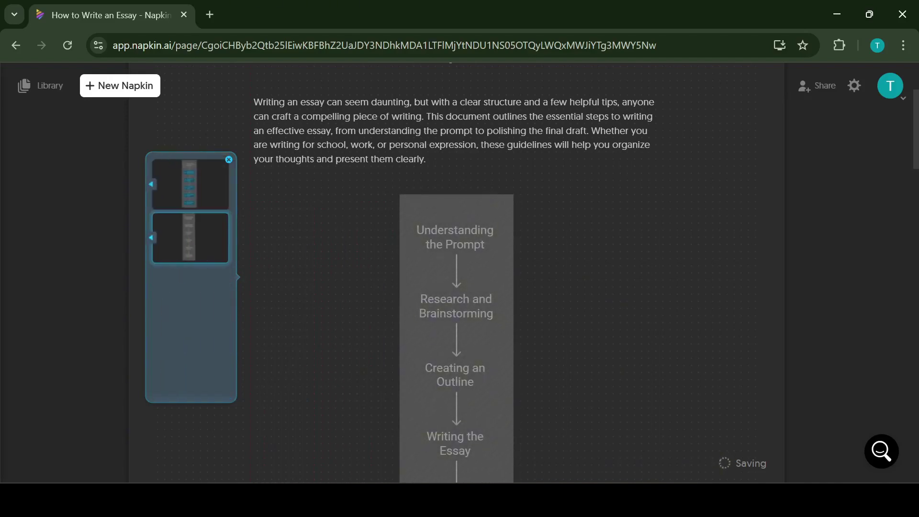
click(190, 184)
click(190, 237)
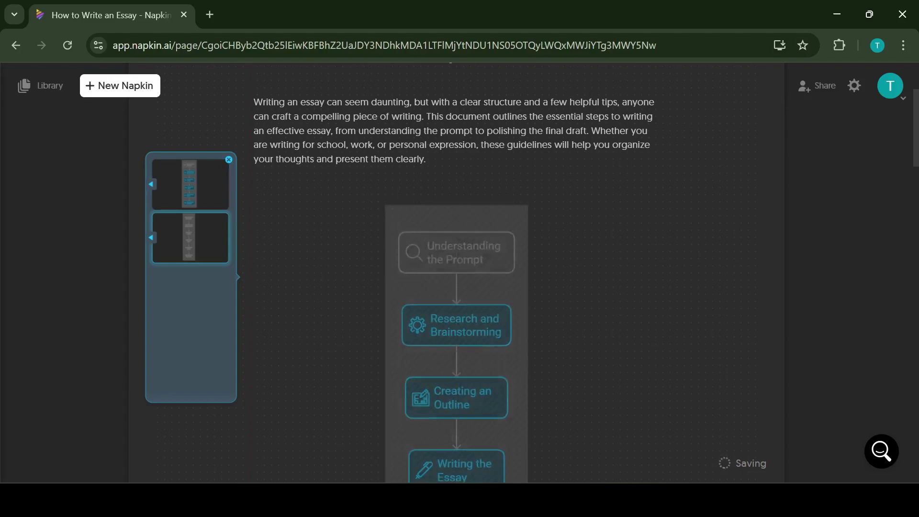
click(190, 184)
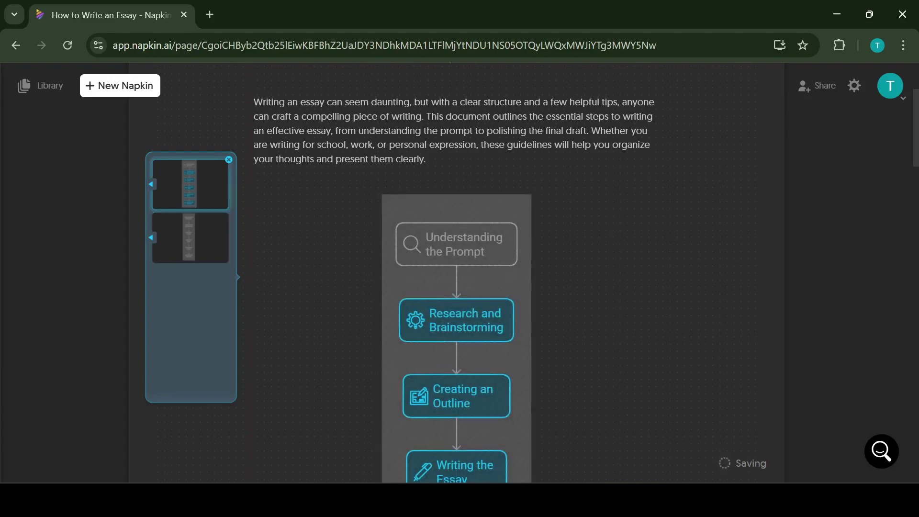
key(Escape)
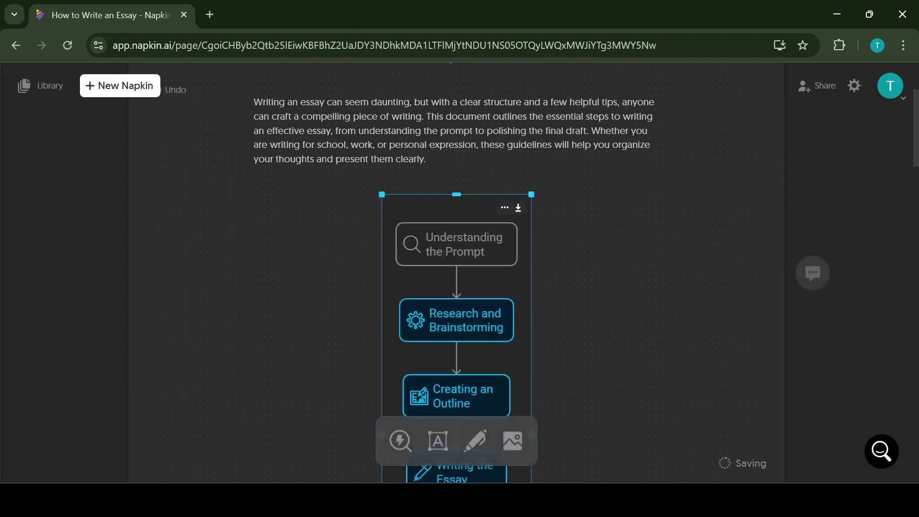
- Try cyan and lime as the background color of the essay-steps flowchart
scroll(457, 269, down, 2)
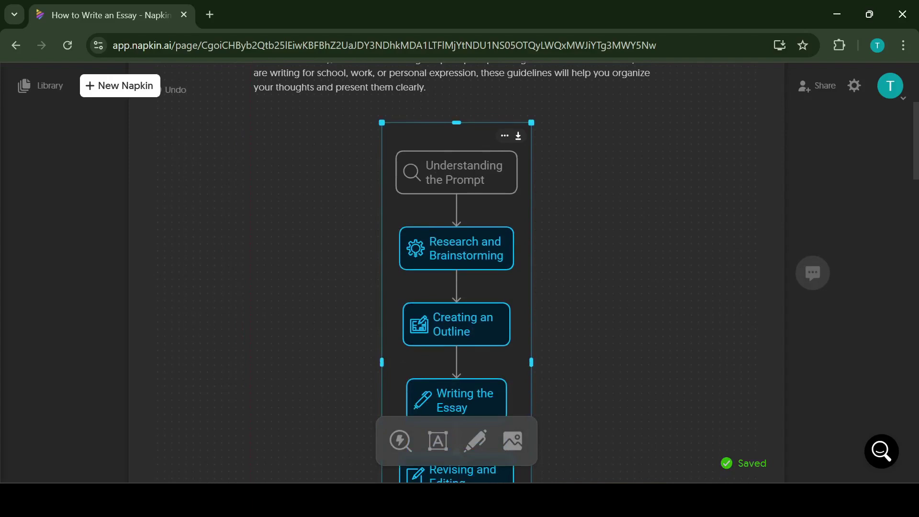
click(502, 135)
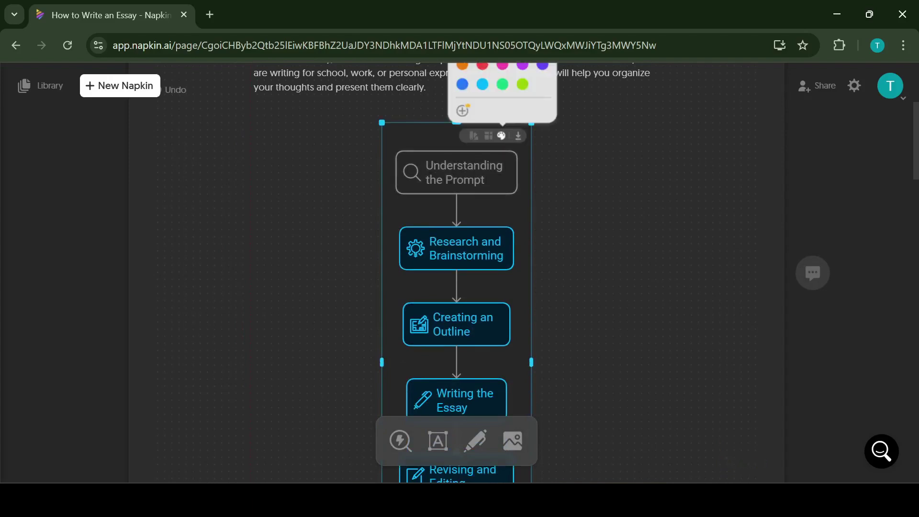
click(482, 83)
click(523, 84)
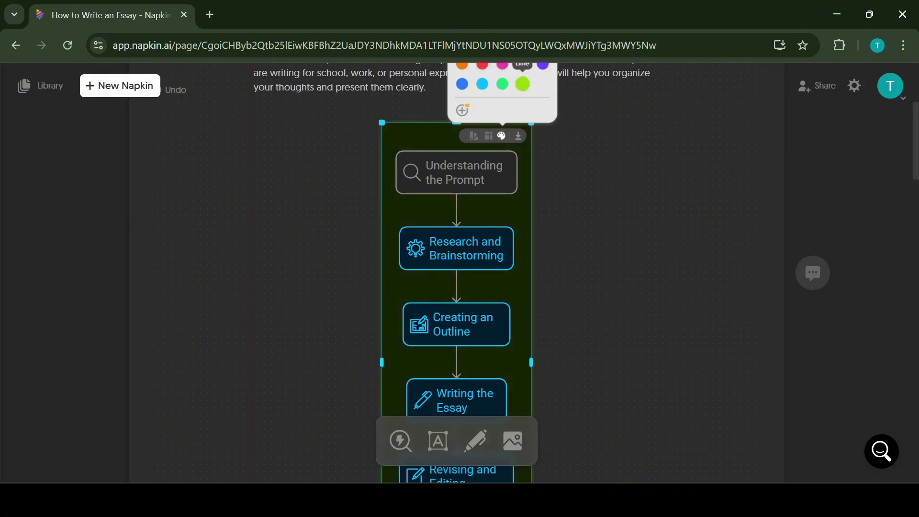
click(489, 136)
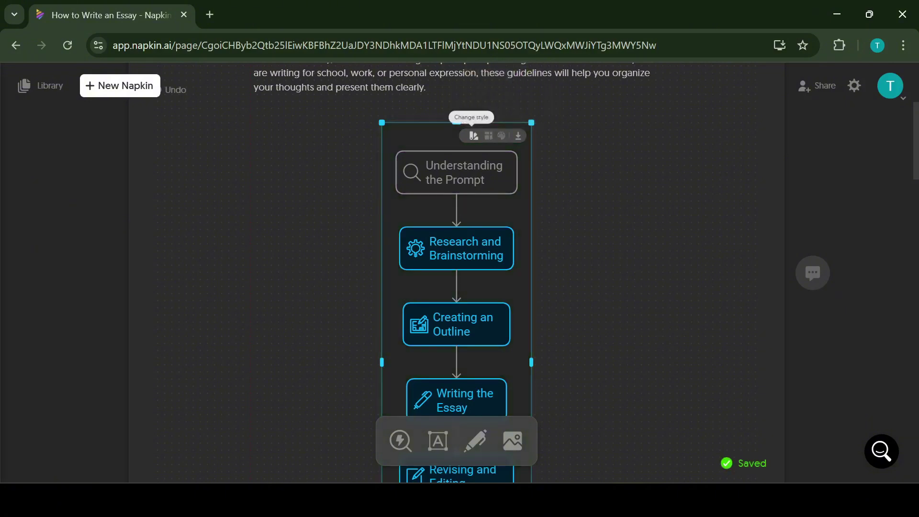
- Compare alternative styles for the essay-steps flowchart, including Casual Soft, and apply the monochrome style with grey text in black boxes
click(474, 136)
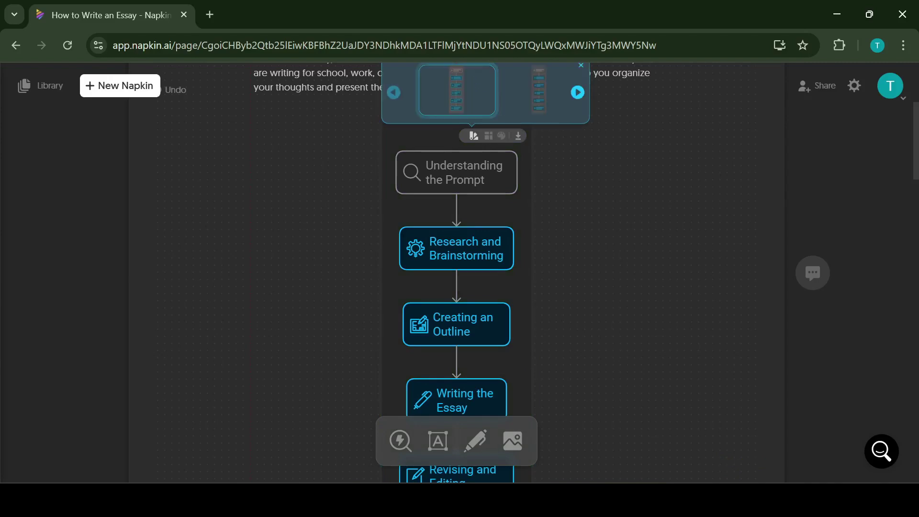
click(488, 136)
click(472, 113)
scroll(490, 113, up, 1)
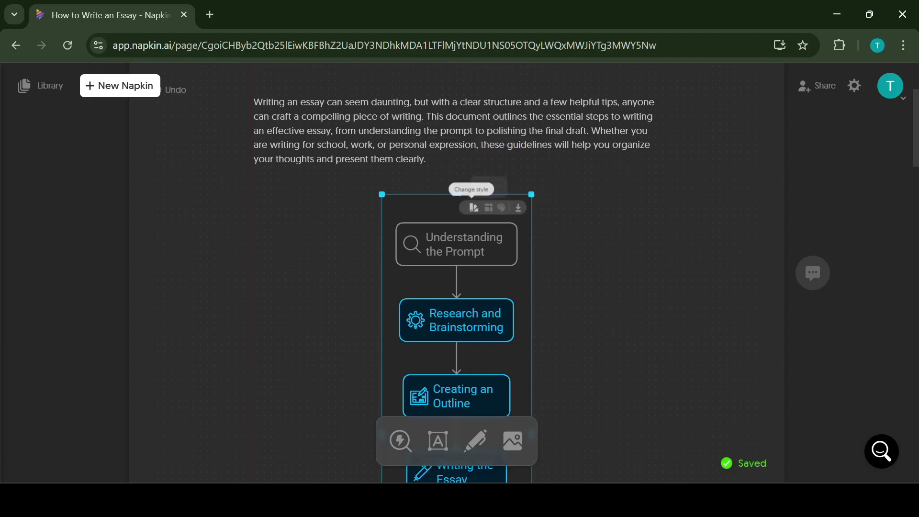
click(474, 207)
key(Right)
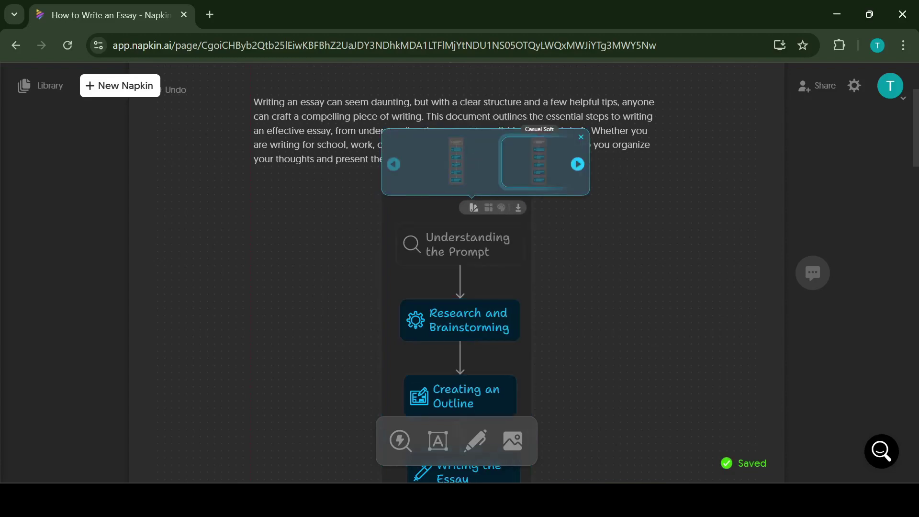
key(Left)
key(Right)
key(Right)
click(580, 137)
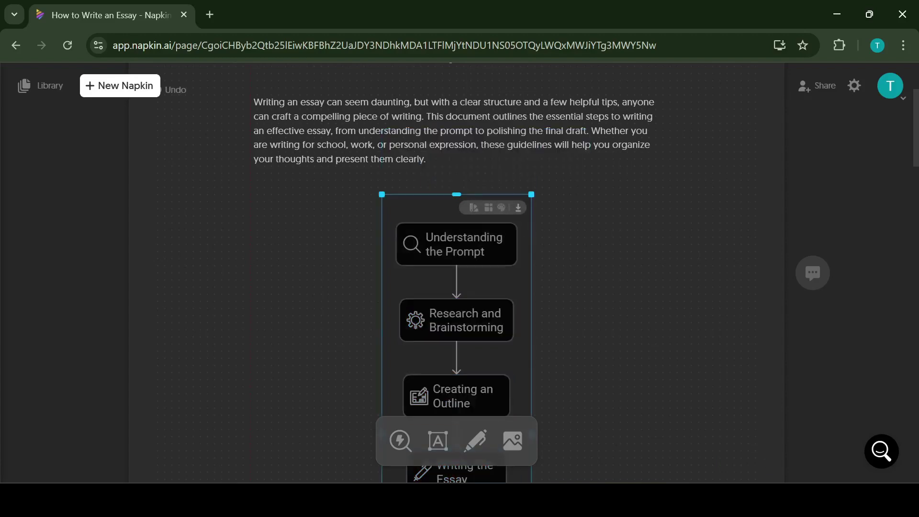
- Try the 16:9 and 4:5 aspect ratios on the essay-steps flowchart
click(489, 208)
click(489, 185)
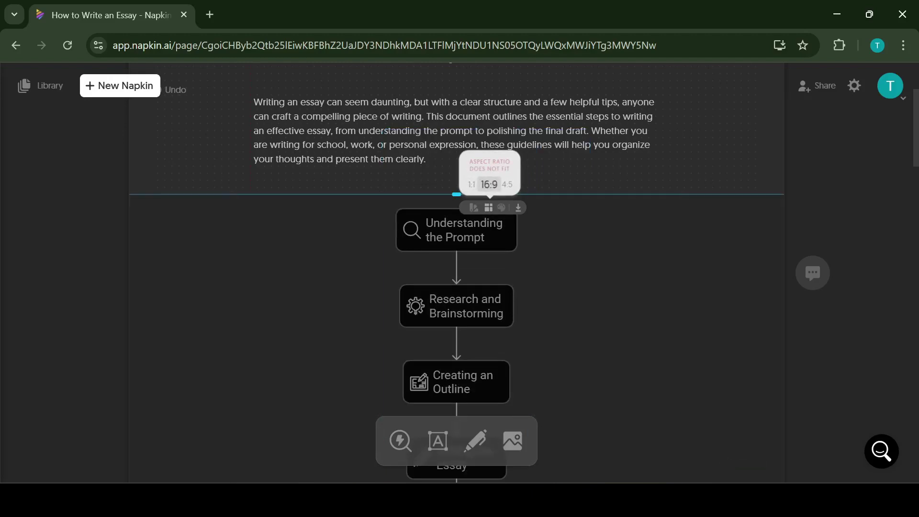
click(507, 185)
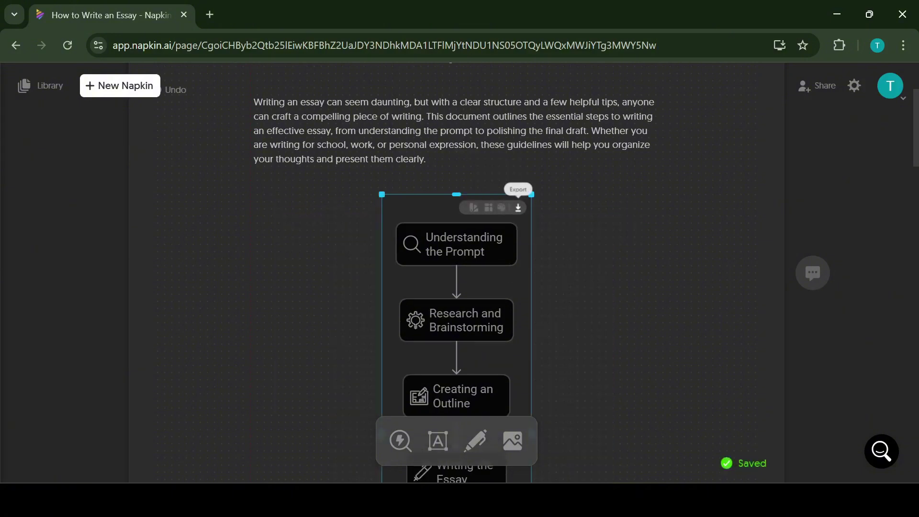
- Check the flowchart's export options, including the Light color mode, and the access levels available for sharing the napkin by e-mail
click(519, 207)
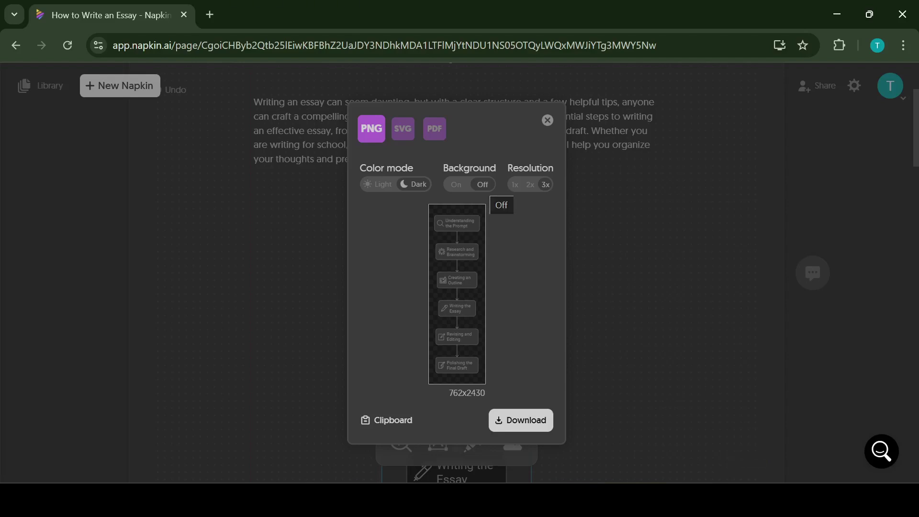
click(377, 184)
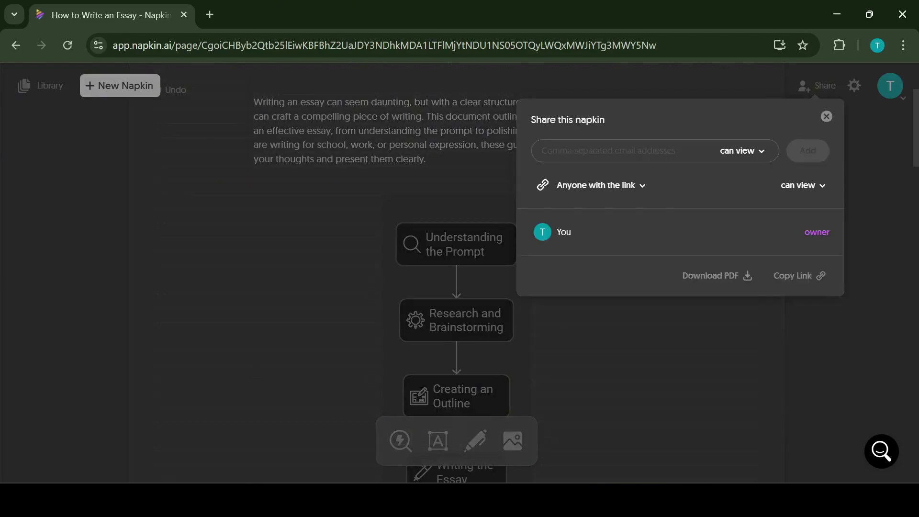
click(741, 151)
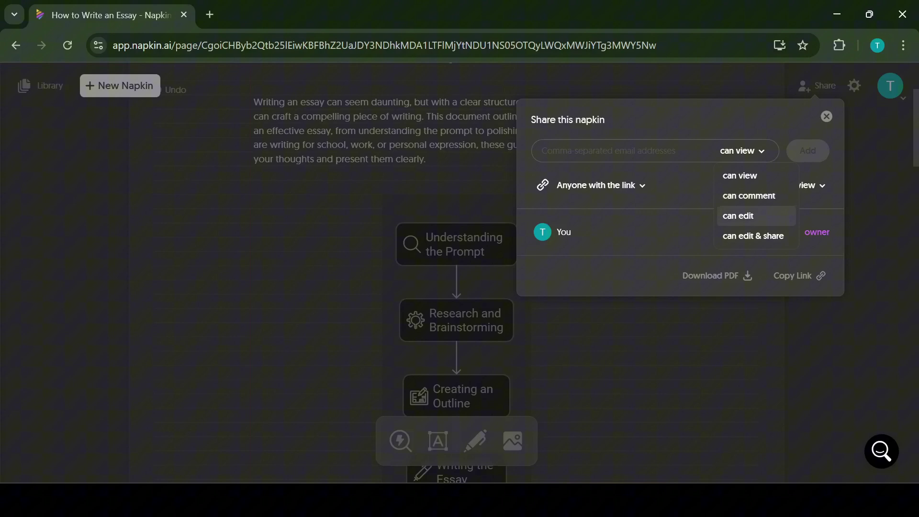
key(Escape)
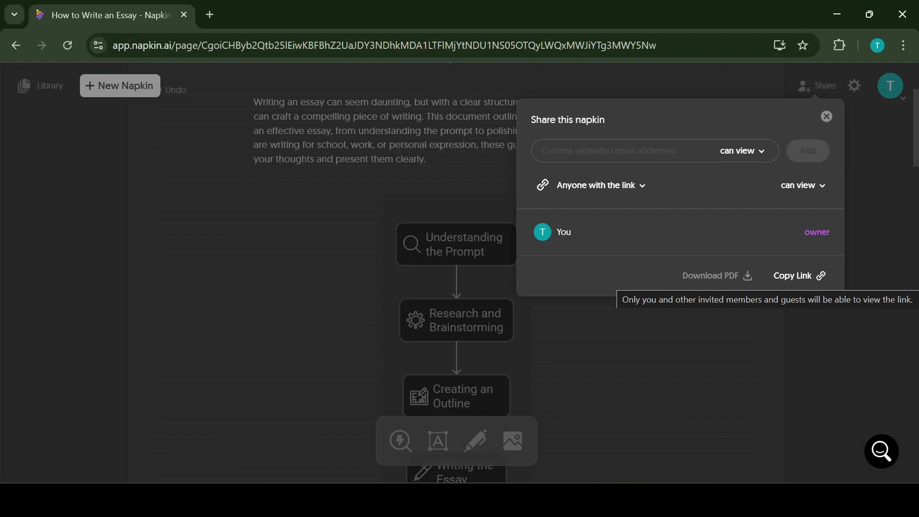
- Review the canvas settings' language choices for generated visuals and page break formats, leaving them as they are
click(854, 85)
click(840, 156)
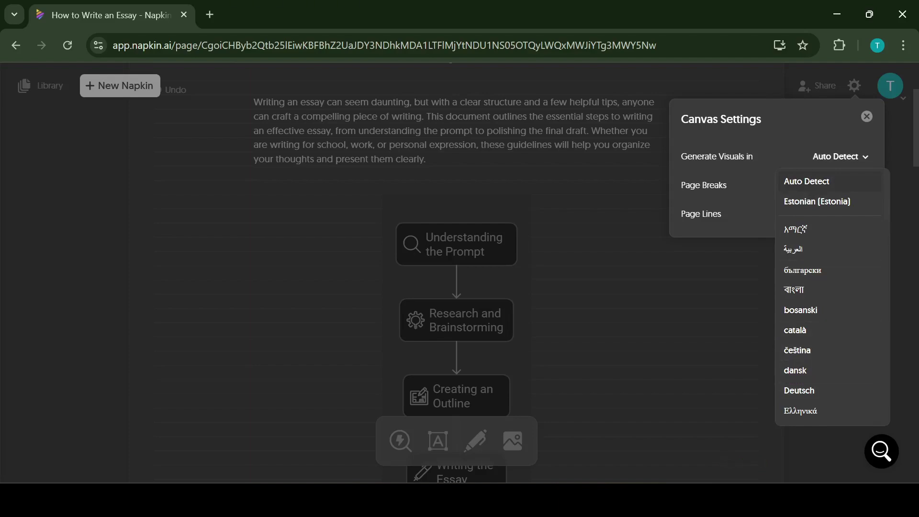
key(Escape)
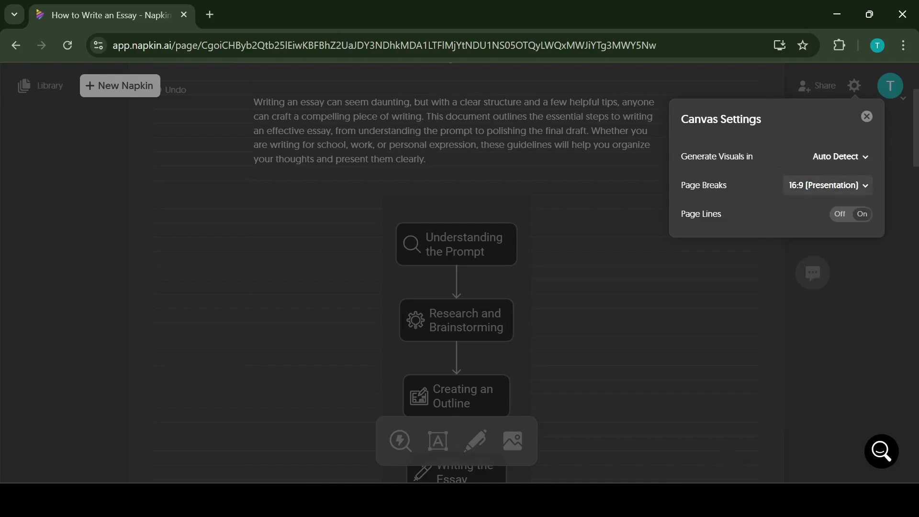
click(828, 186)
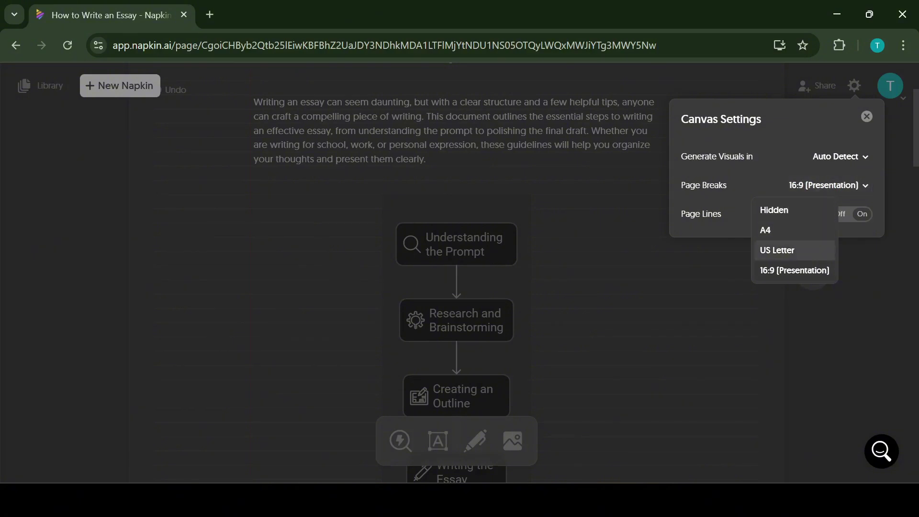
key(Escape)
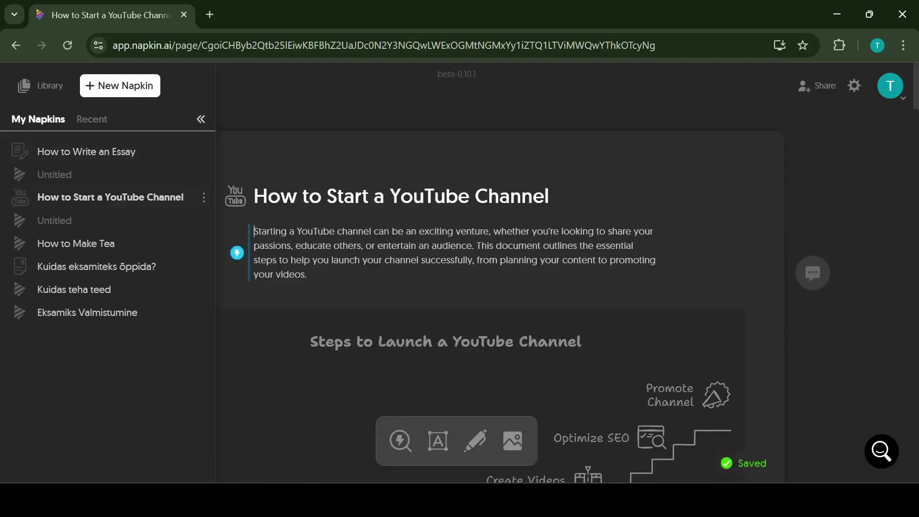
- Collapse the napkin list and look through the visuals in "How to Start a YouTube Channel" down to section 4, Plan Your Content
click(204, 119)
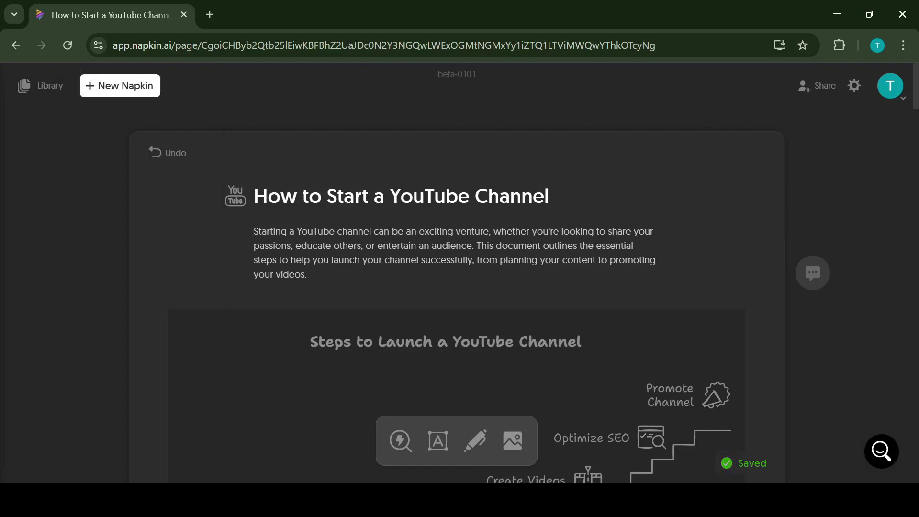
scroll(460, 273, down, 1)
scroll(460, 273, down, 5)
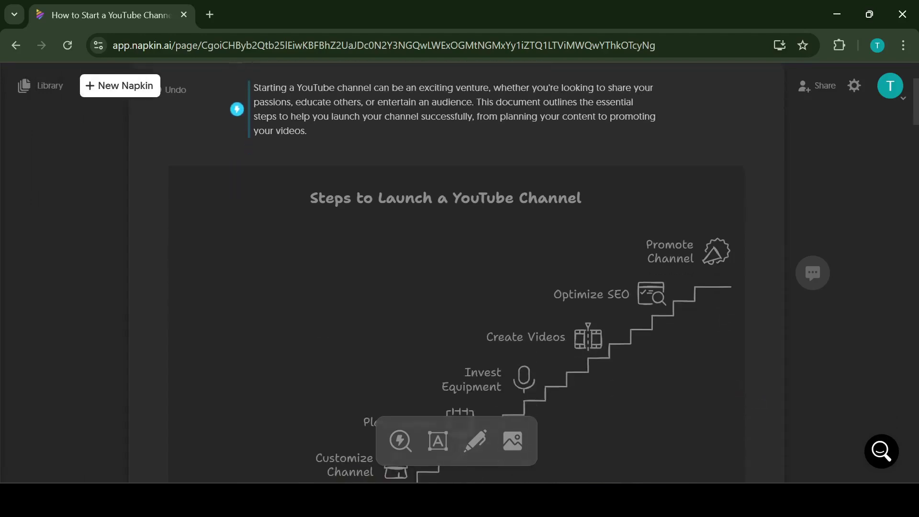
scroll(459, 273, down, 7)
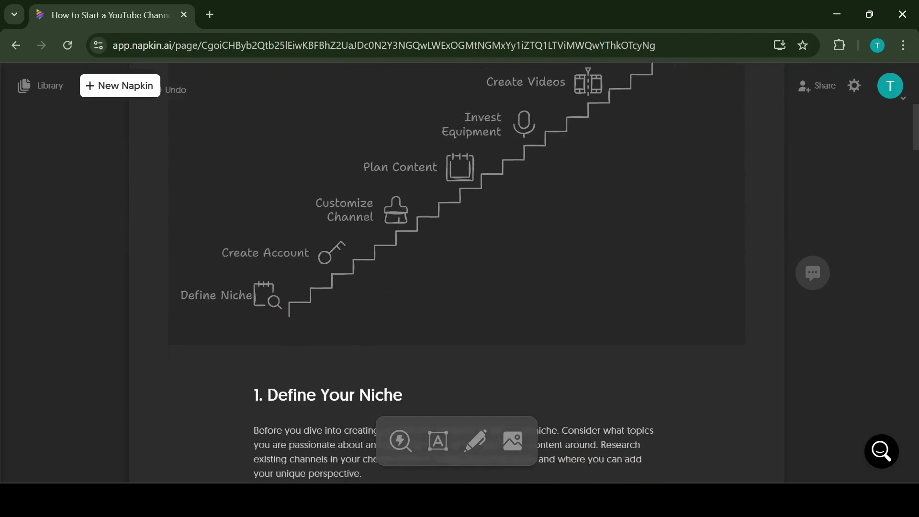
scroll(460, 273, down, 8)
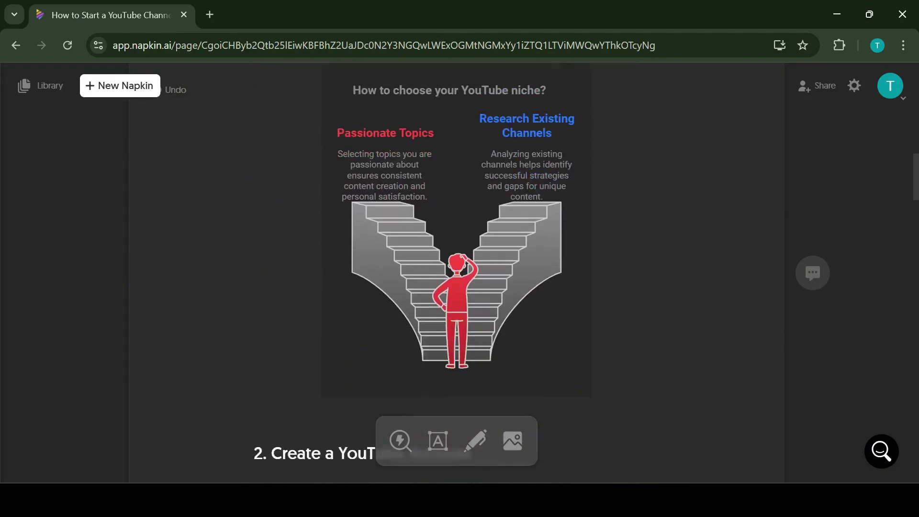
scroll(460, 273, down, 8)
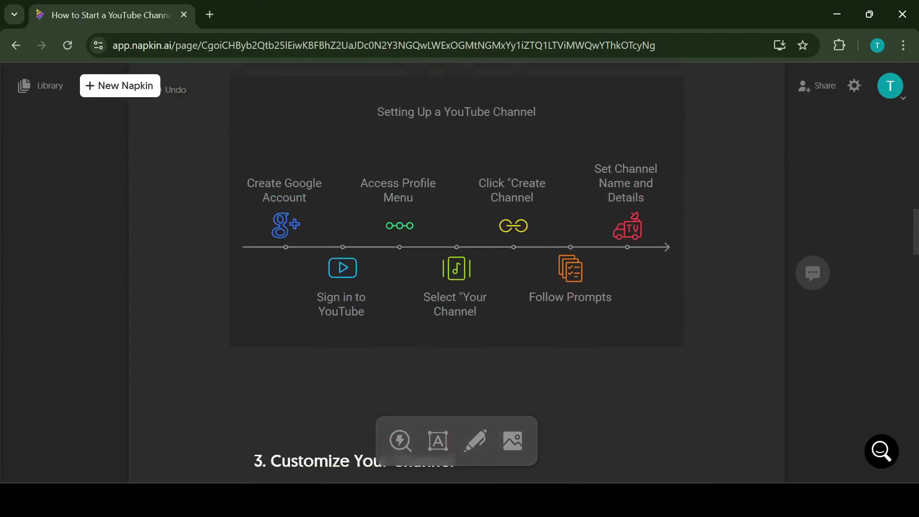
scroll(459, 273, down, 4)
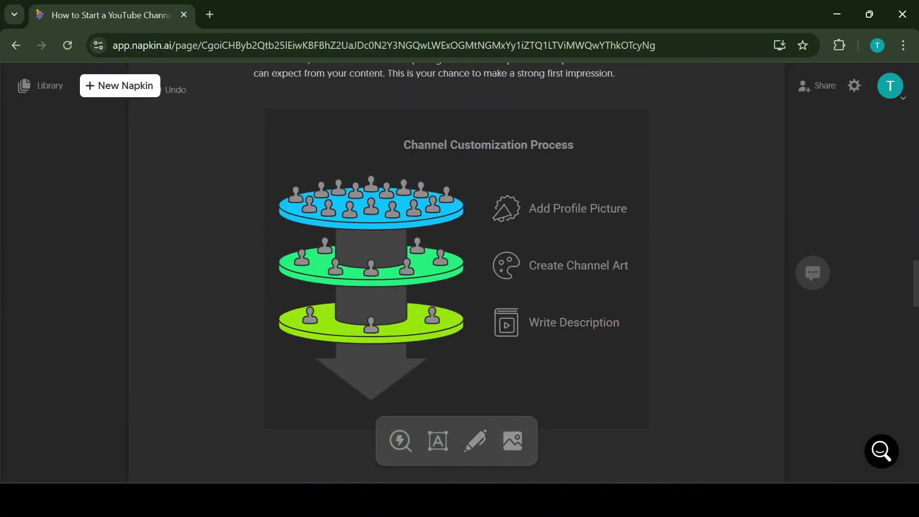
scroll(460, 273, down, 3)
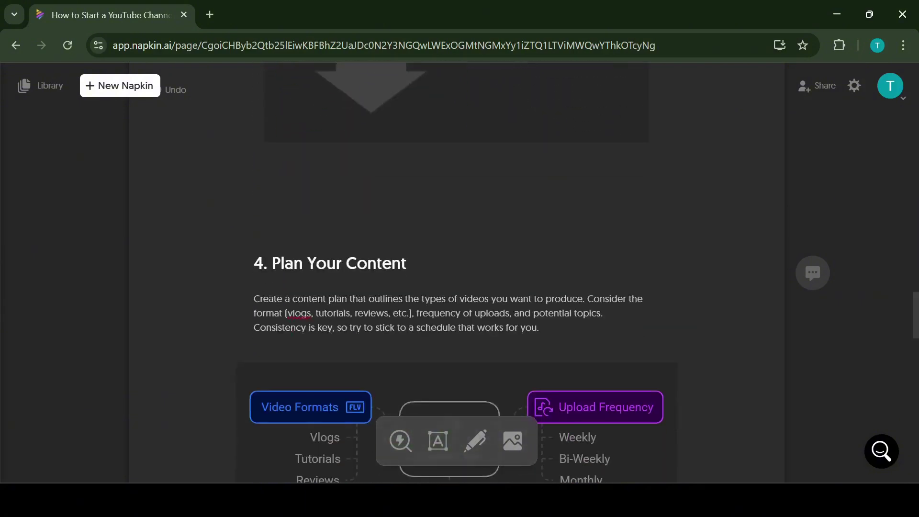
scroll(459, 273, down, 3)
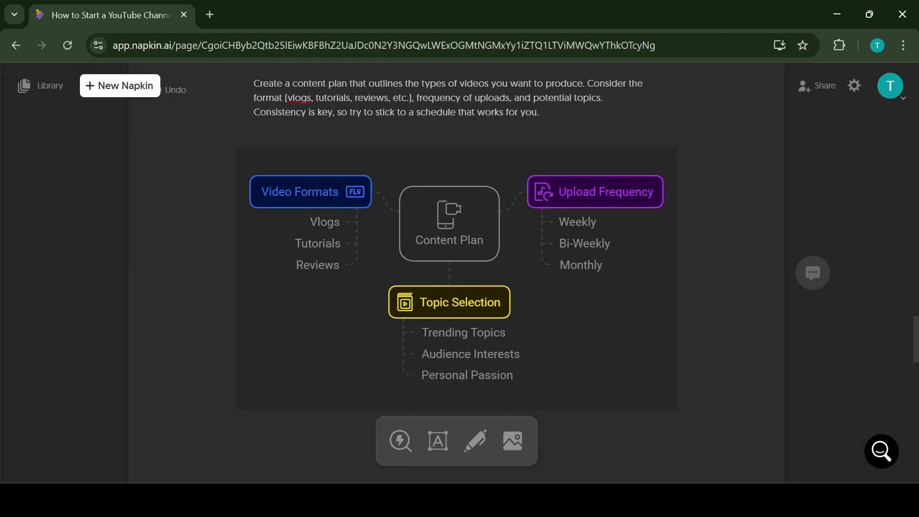